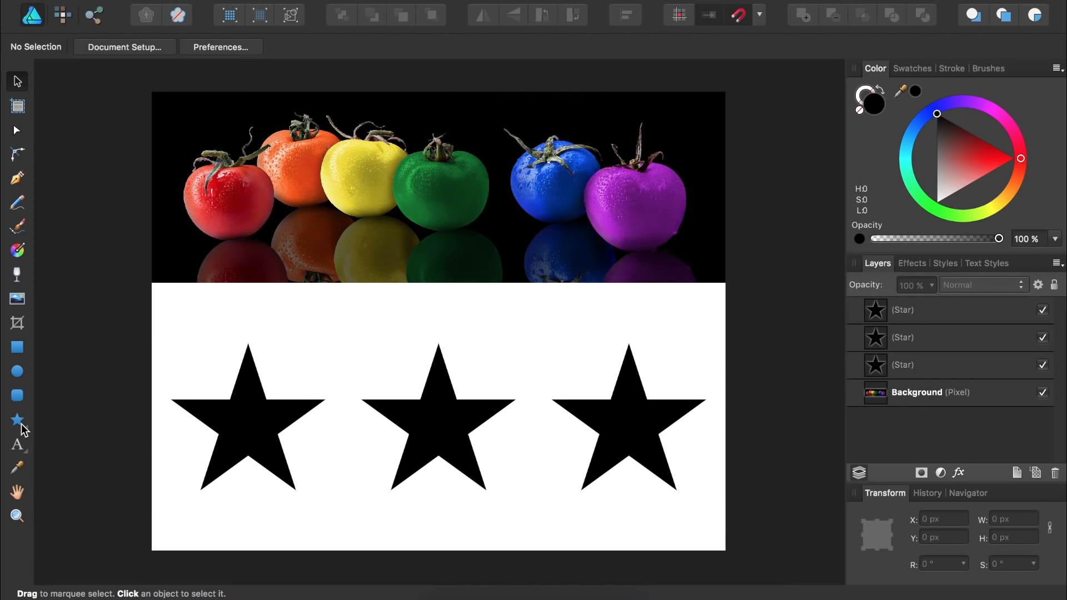
Select the left black star beneath the tomato photo with the Move Tool.
click(254, 424)
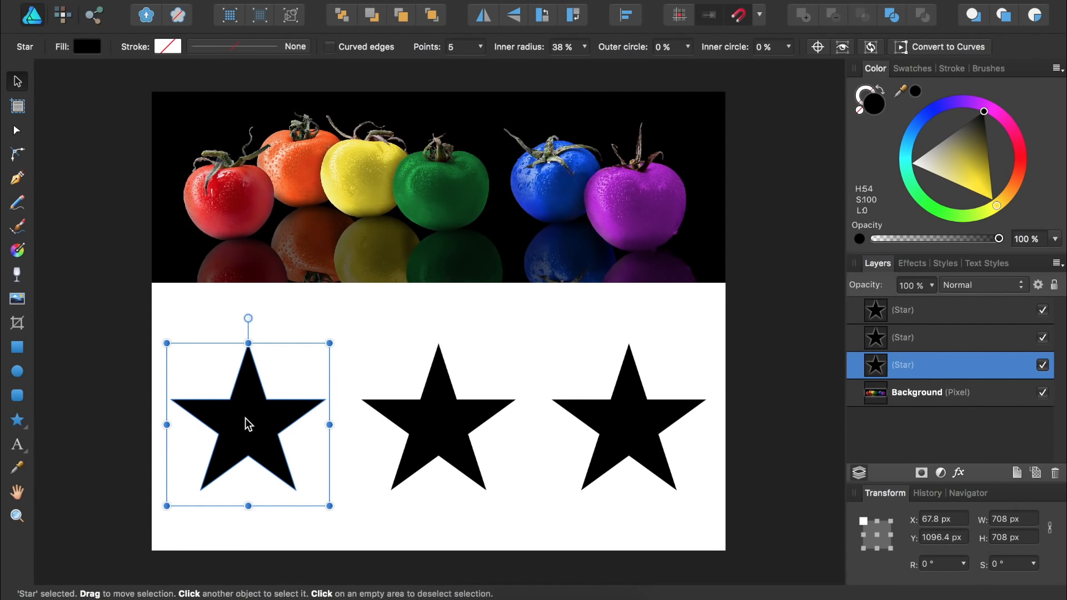
Sample the red, orange, yellow, green, blue, then purple tomato onto the left star (H289 S61 L56).
click(16, 468)
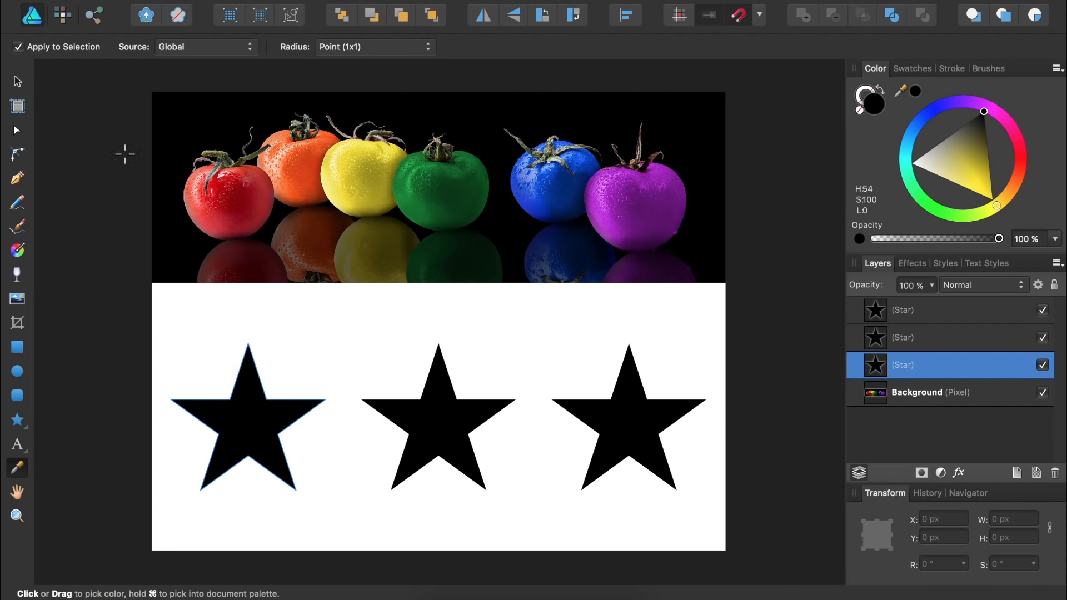
click(200, 207)
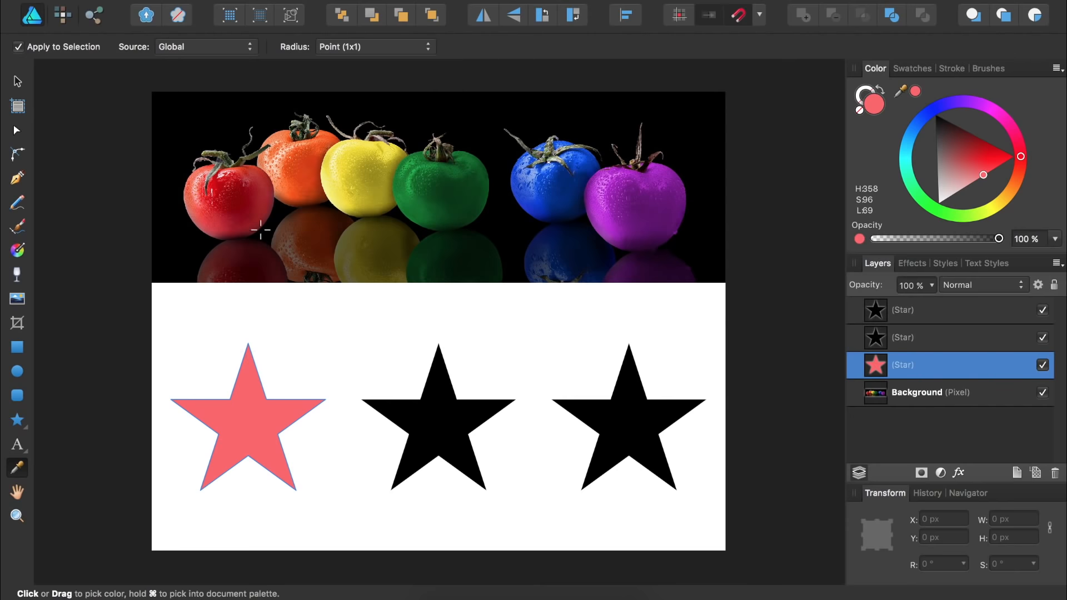
click(289, 160)
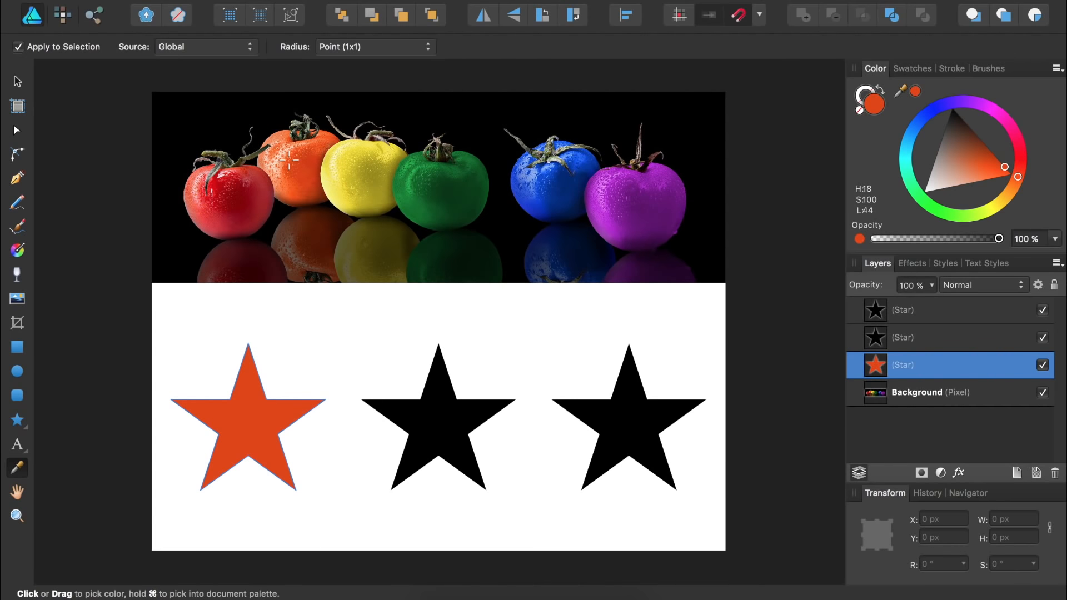
click(352, 173)
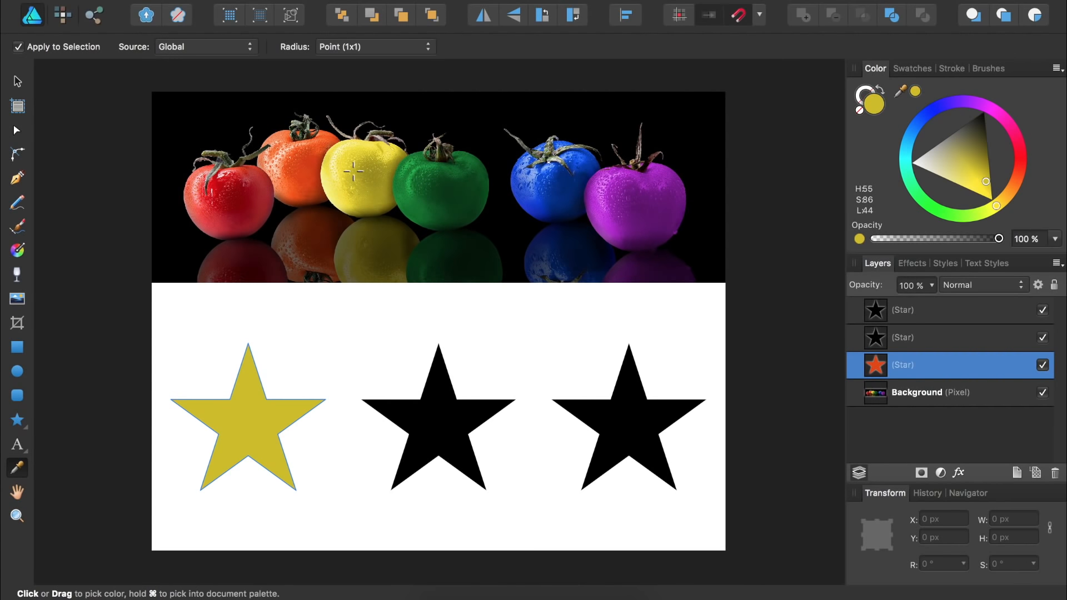
click(417, 185)
click(533, 179)
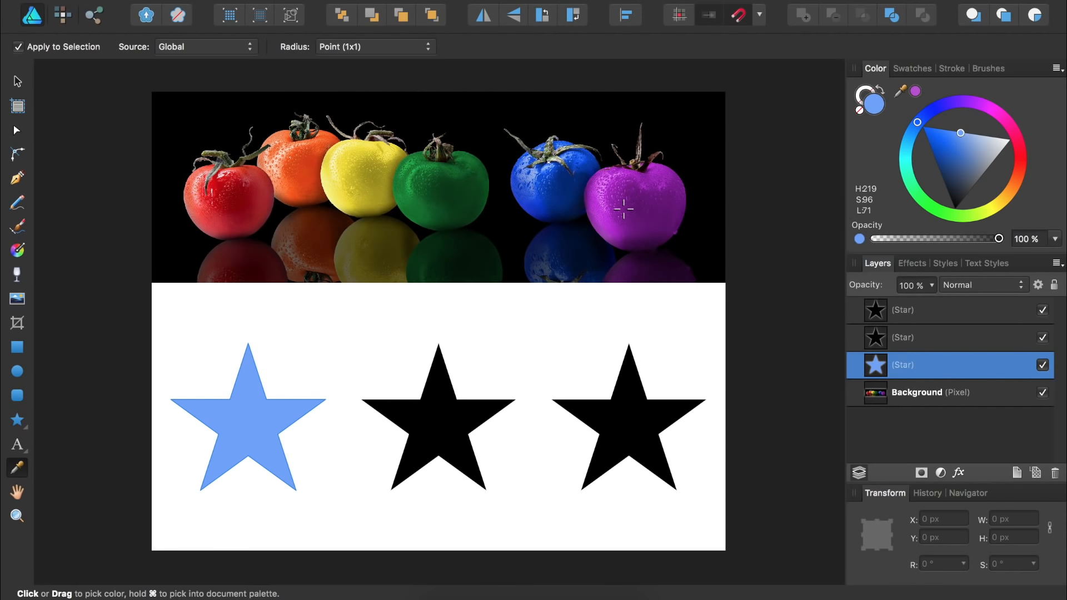
click(623, 209)
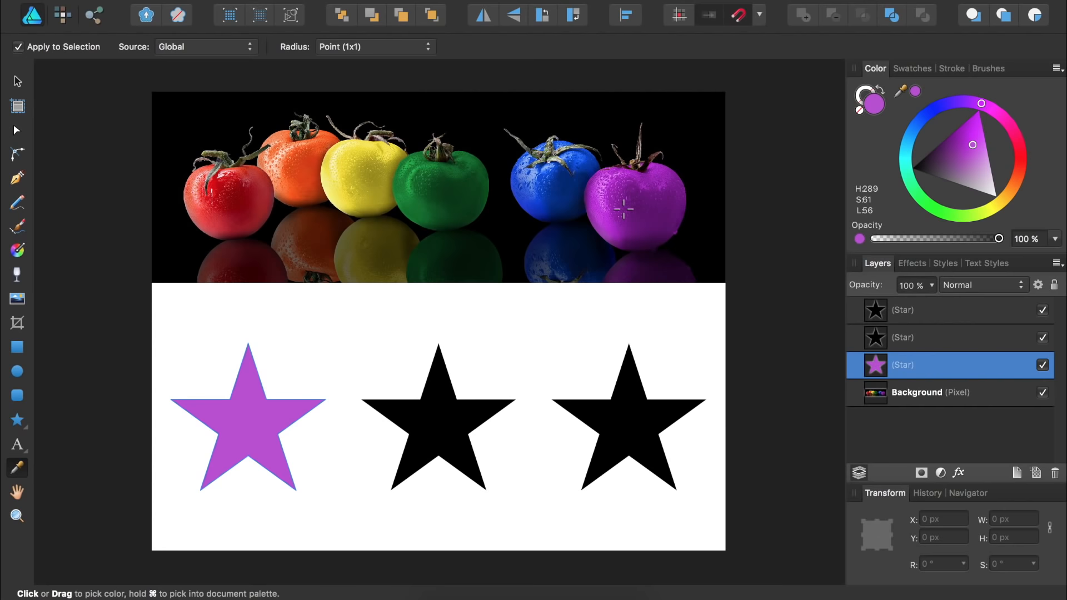
scroll(624, 209, up, 15)
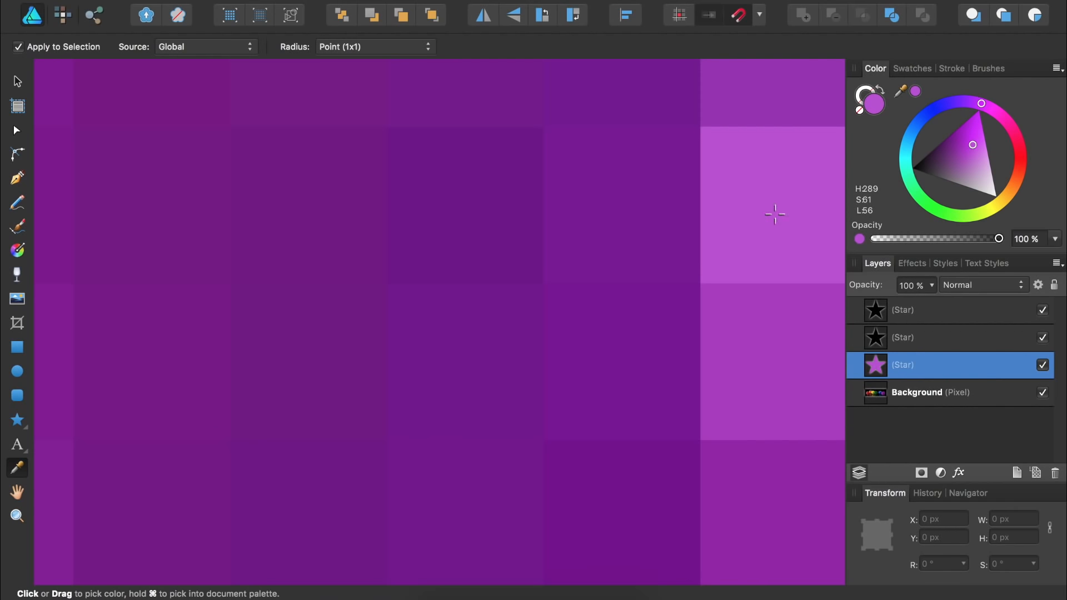
Set the Color Picker radius to Average (257x257) and resample the purple tomato for H291 S70 L38.
drag(678, 204, 754, 210)
click(392, 51)
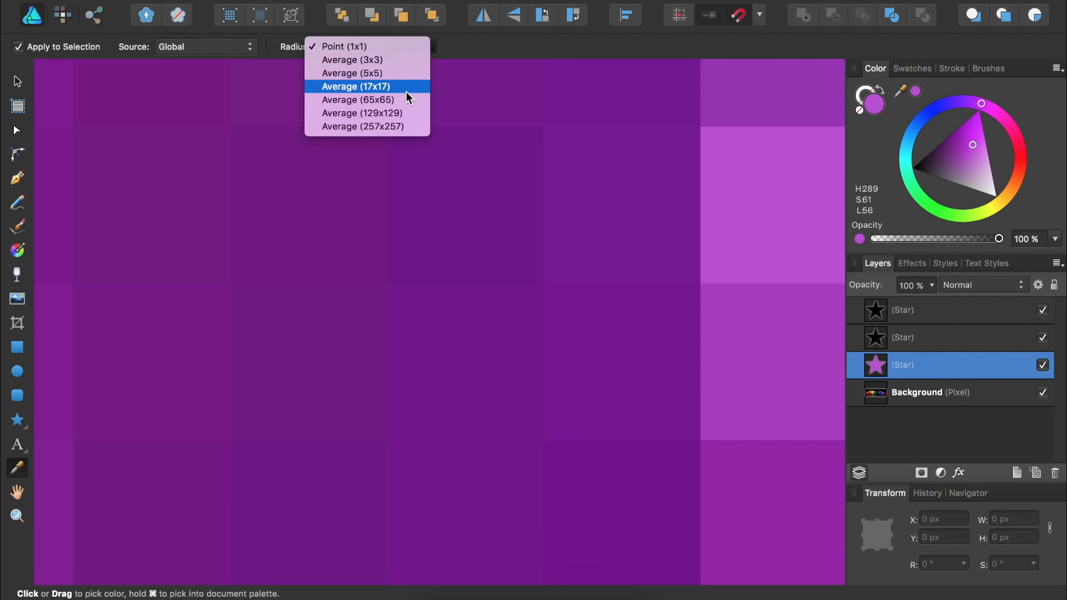
click(408, 126)
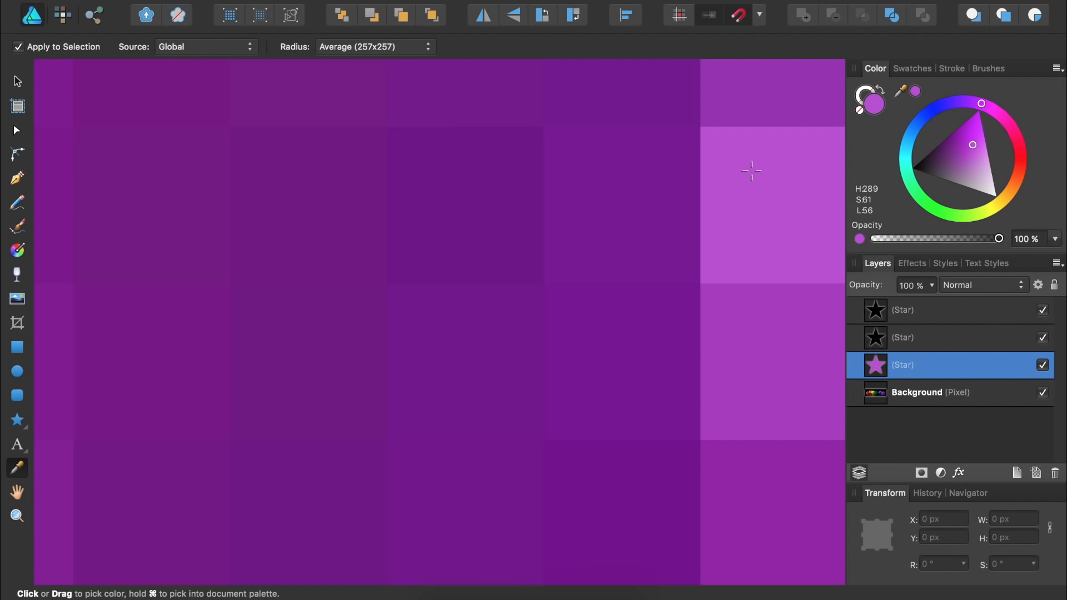
drag(751, 171, 745, 317)
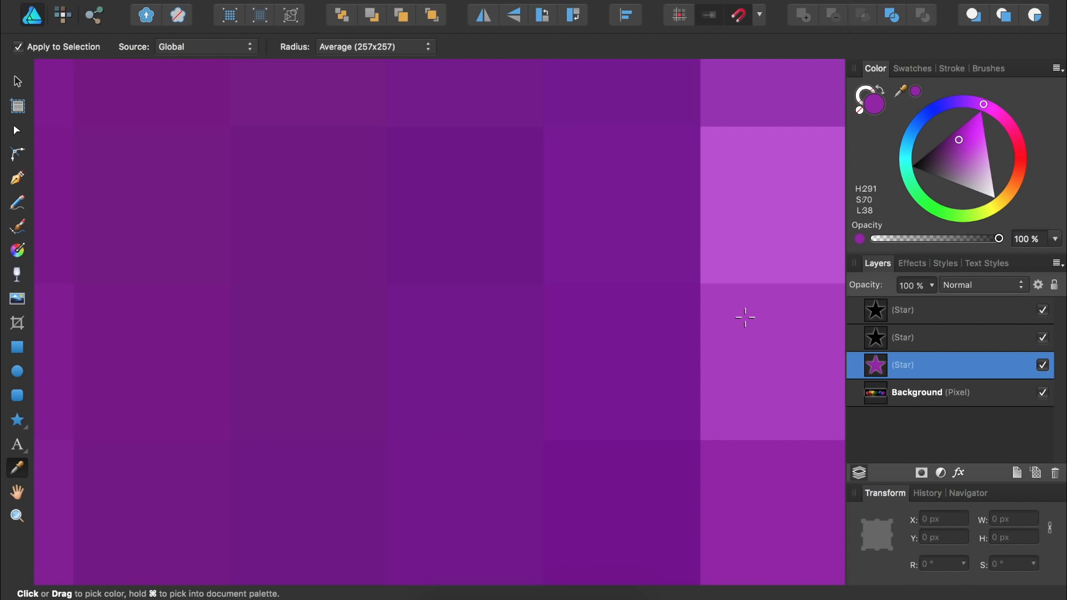
drag(745, 317, 745, 318)
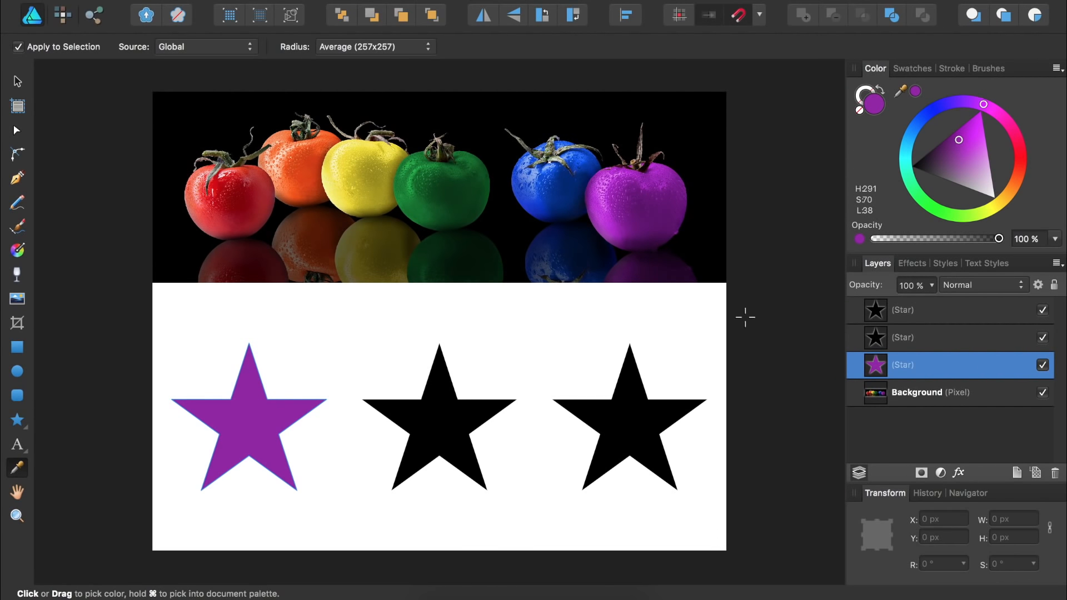
Turn off Apply to Selection, sample the yellow tomato's colour, and select the right-hand star.
click(19, 47)
click(335, 174)
click(923, 311)
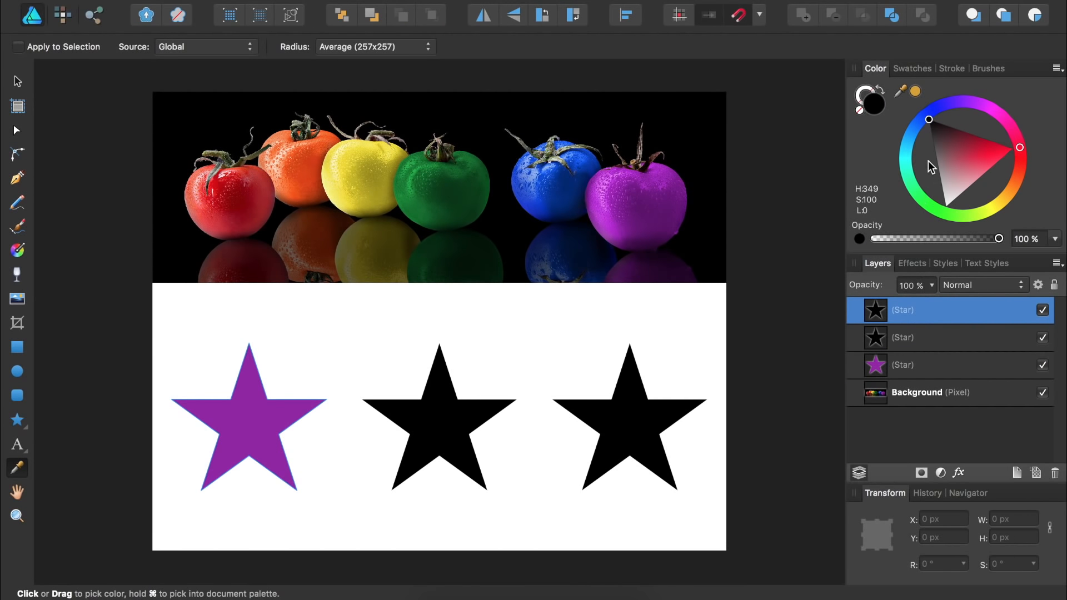
Fill the right star with the sampled gold, then sample the purple tomato with the Color panel eyedropper.
click(915, 91)
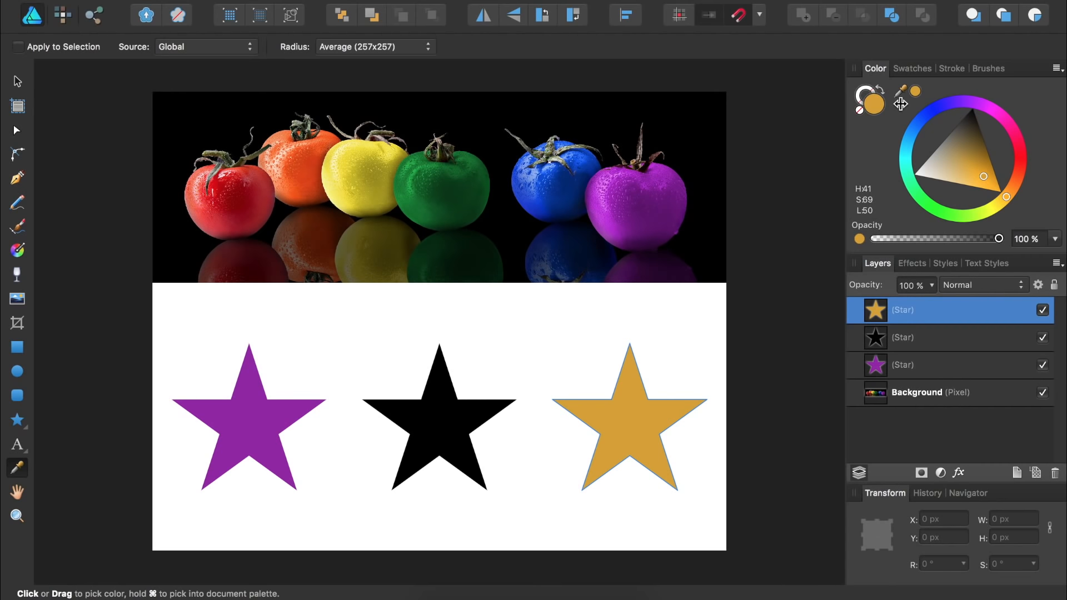
drag(900, 104, 900, 106)
drag(900, 105, 626, 203)
Apply the sampled purple to the right star, then try sampling the purple and blue tomatoes.
click(916, 91)
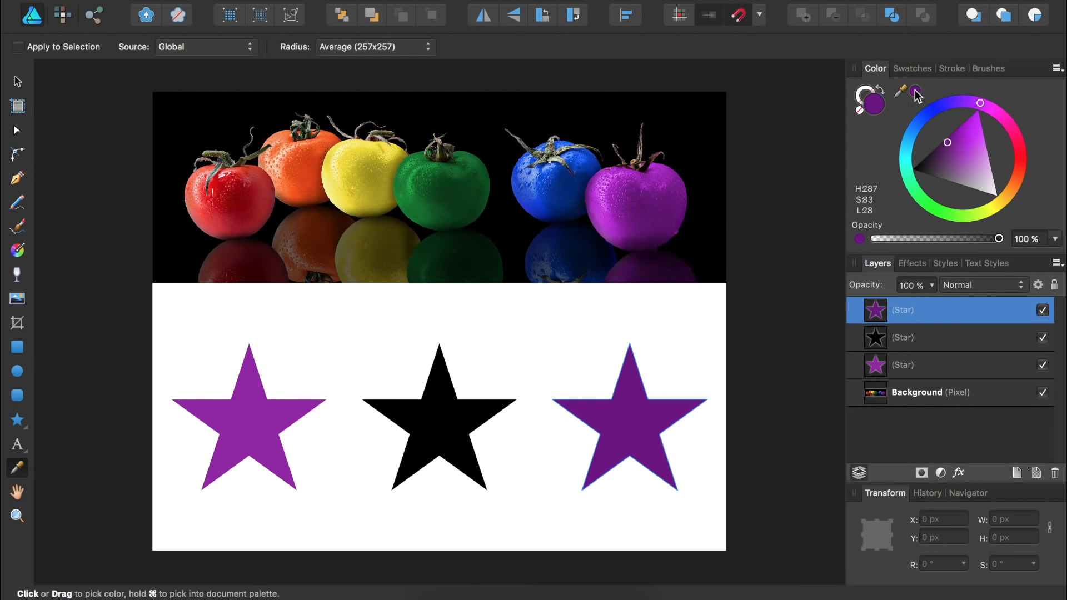
drag(901, 91, 641, 207)
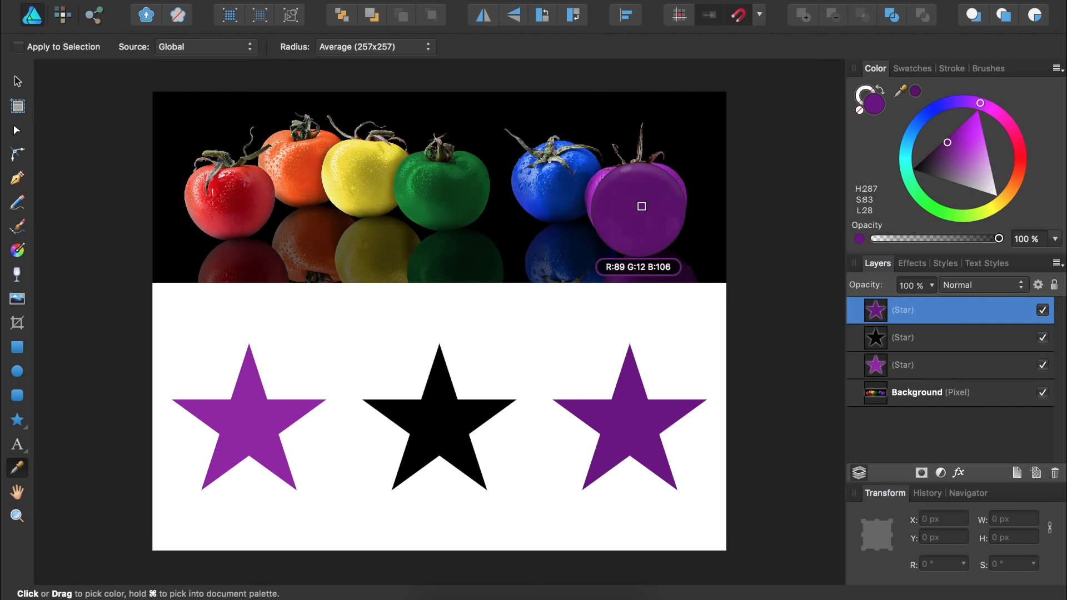
drag(641, 206, 554, 192)
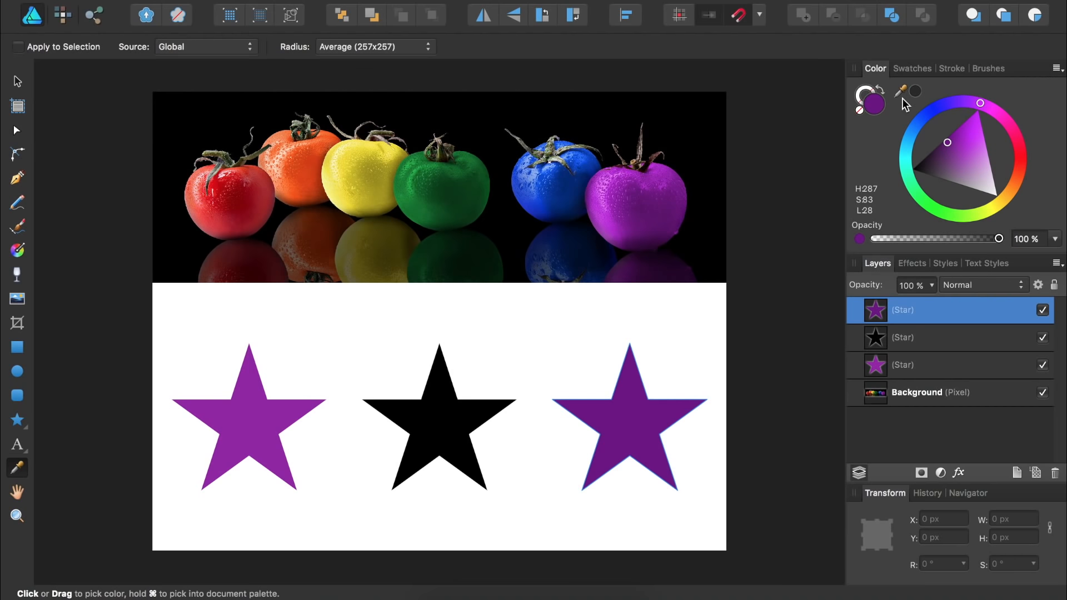
drag(903, 97, 743, 18)
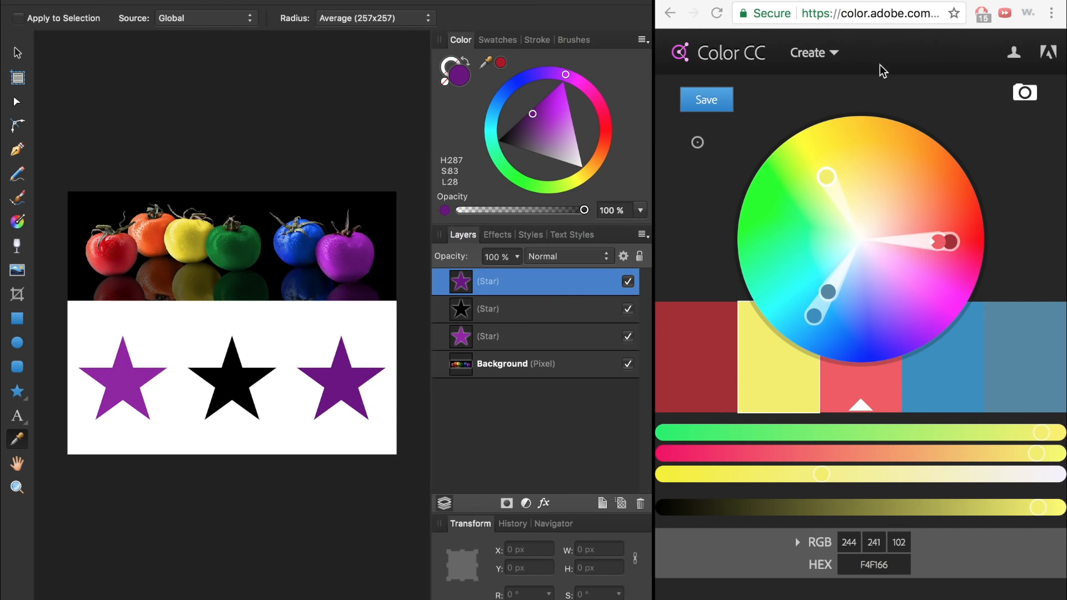
Shift the Adobe Color palette and fill the right star with its red swatch.
mouse_move(826, 181)
mouse_down()
mouse_move(819, 200)
mouse_move(814, 190)
mouse_up()
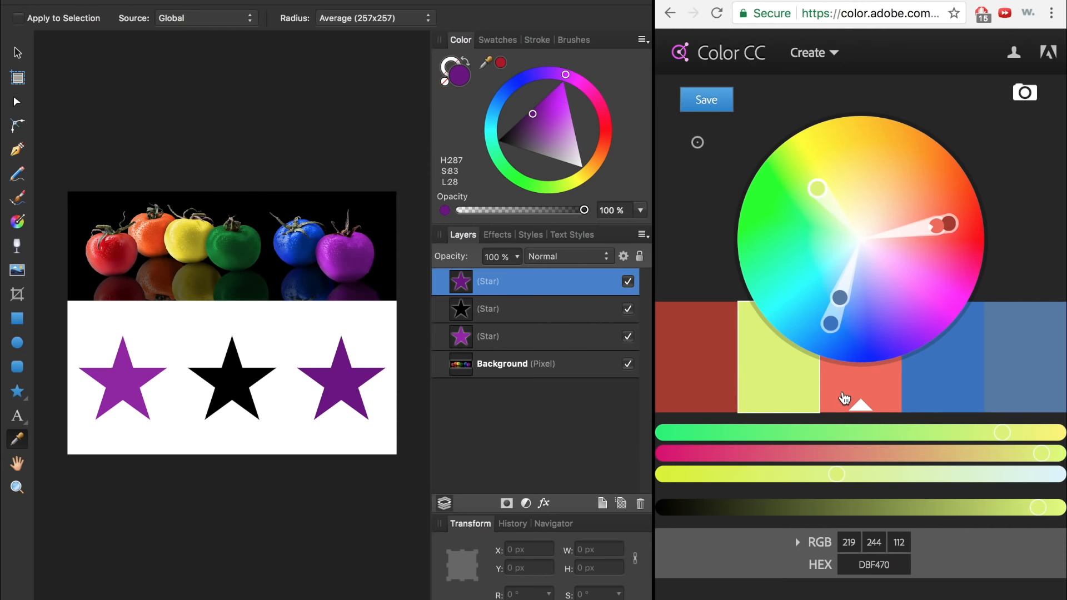
drag(485, 63, 703, 339)
click(500, 63)
Fill the middle star with the palette's pale yellow and the left star with its blue.
click(520, 308)
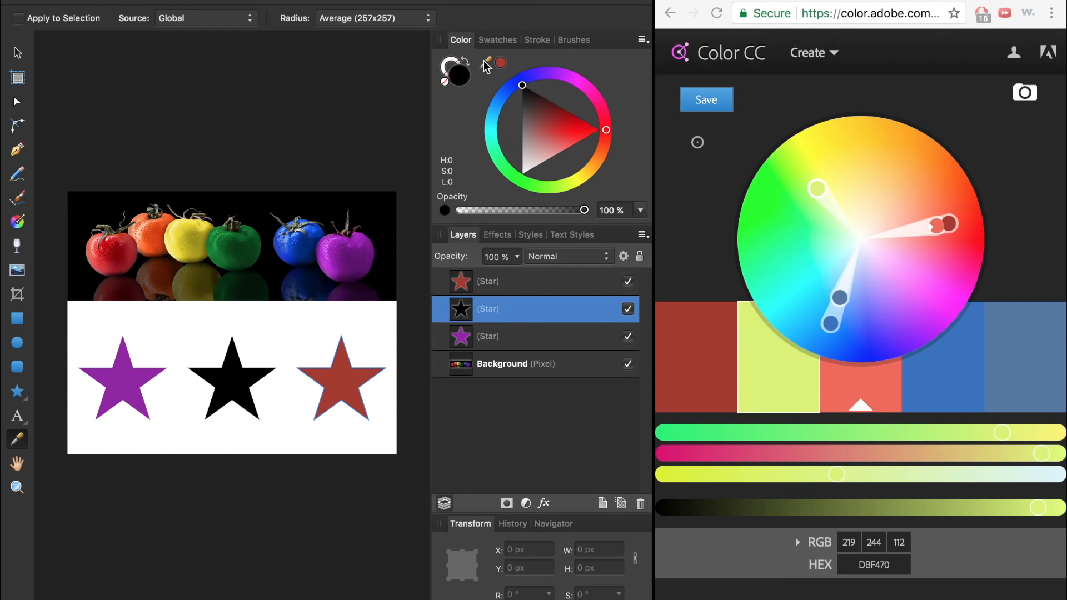
drag(485, 65, 783, 367)
click(500, 63)
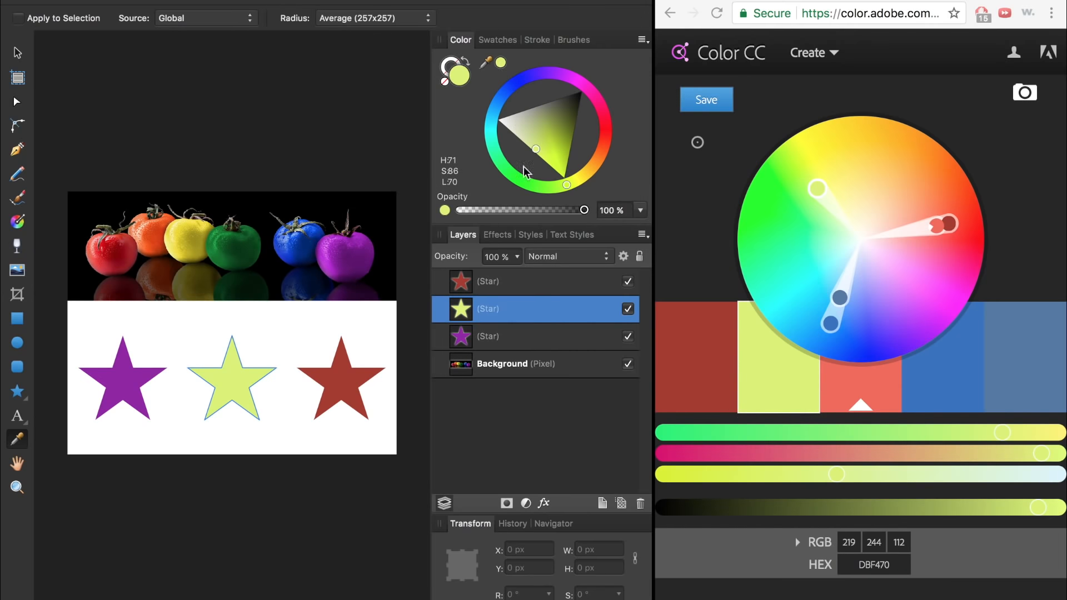
click(520, 337)
drag(485, 62, 956, 380)
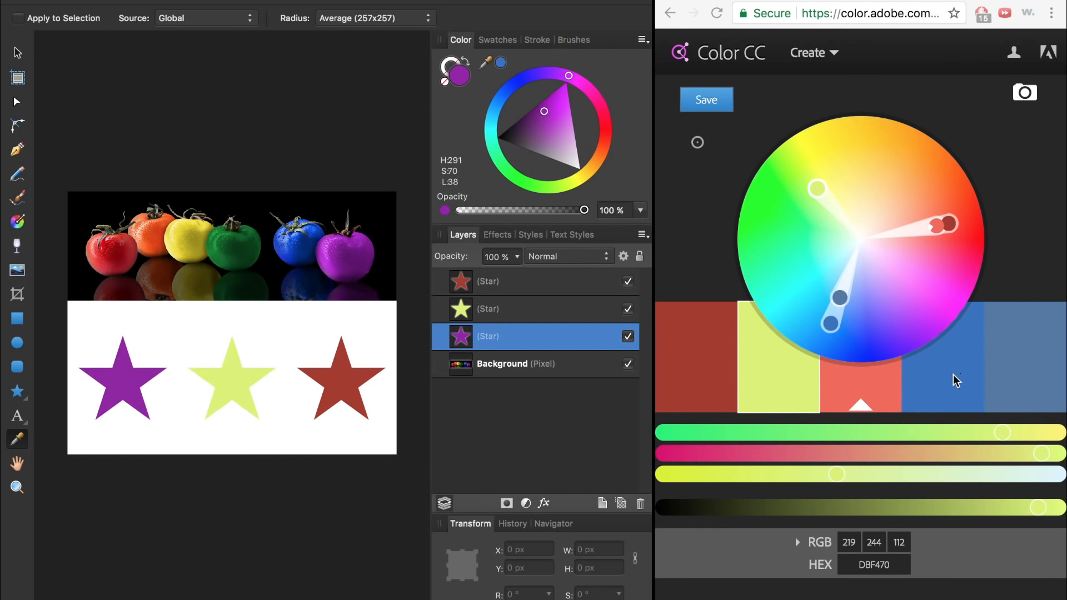
click(501, 63)
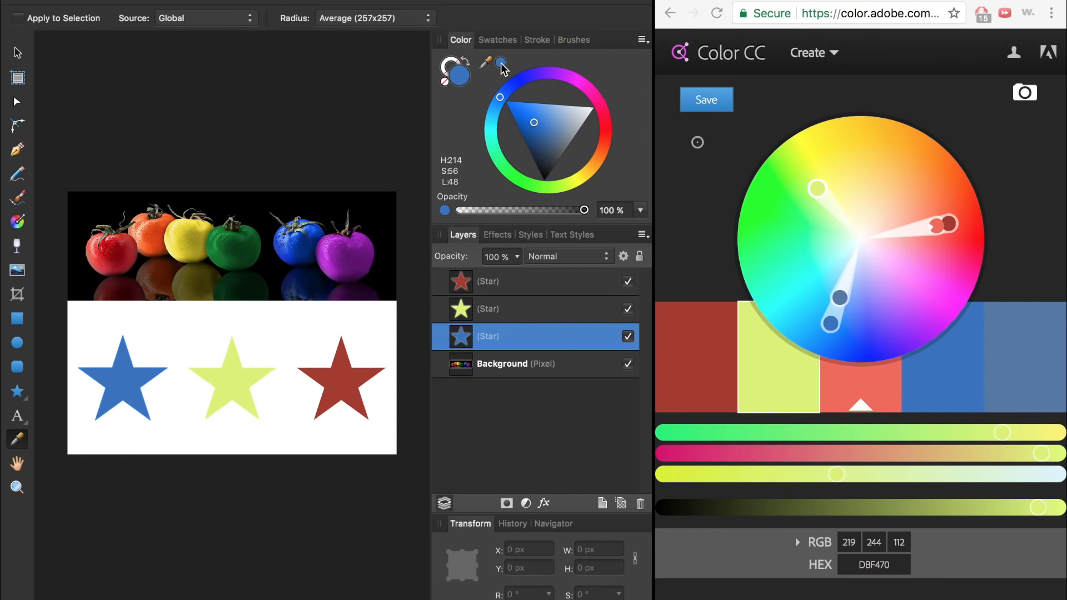